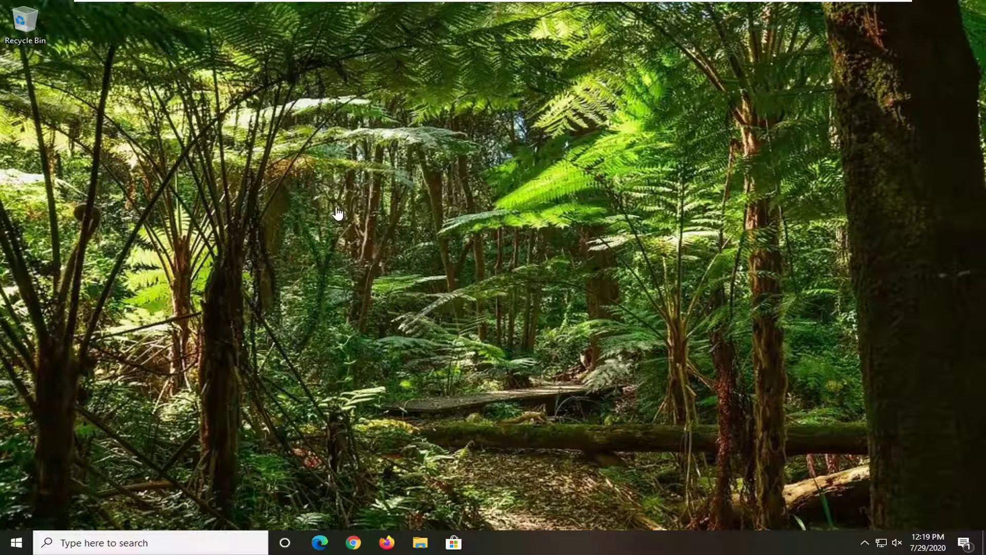
# Open Control Panel from Start search and go to Power Options in Large icons view.
pyautogui.click(5, 546)
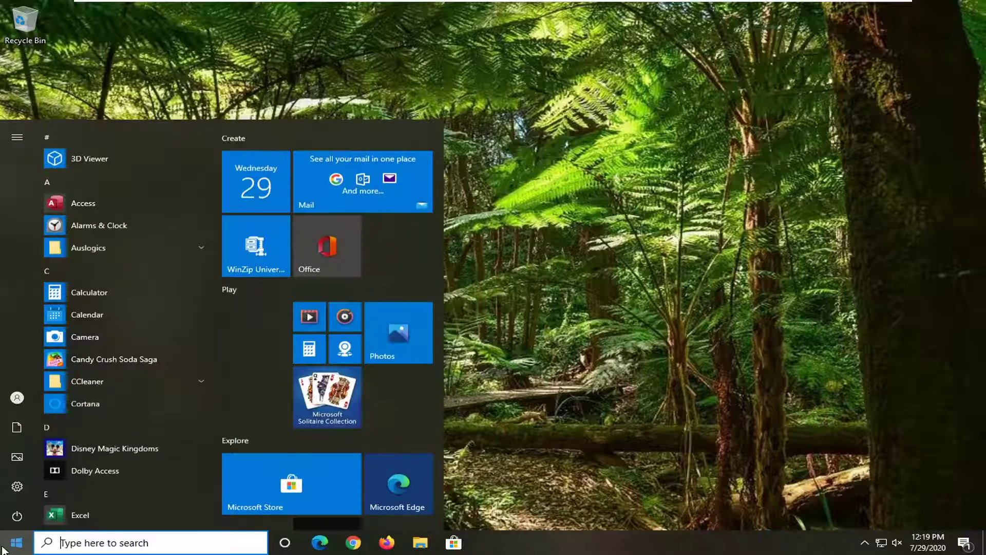
pyautogui.write('contro')
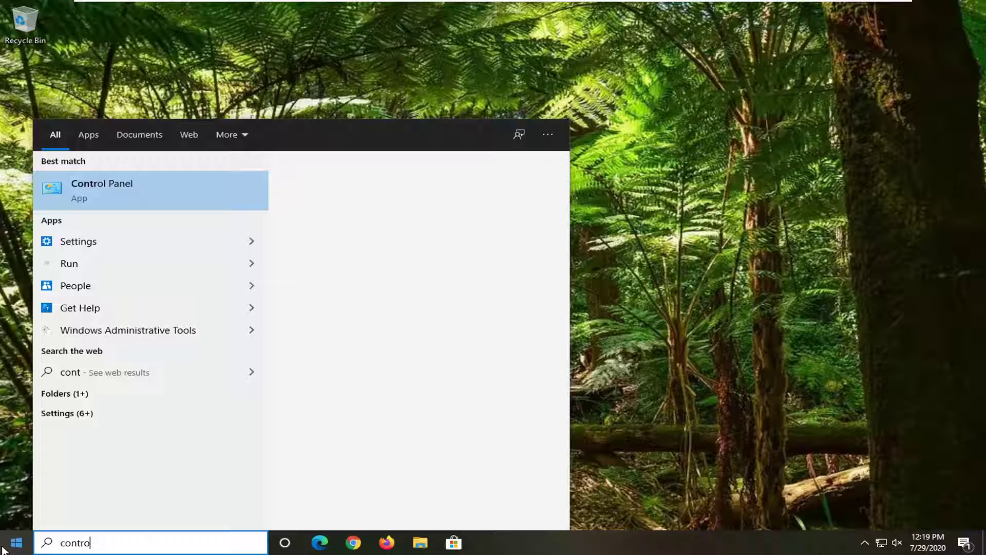
pyautogui.write('l panel')
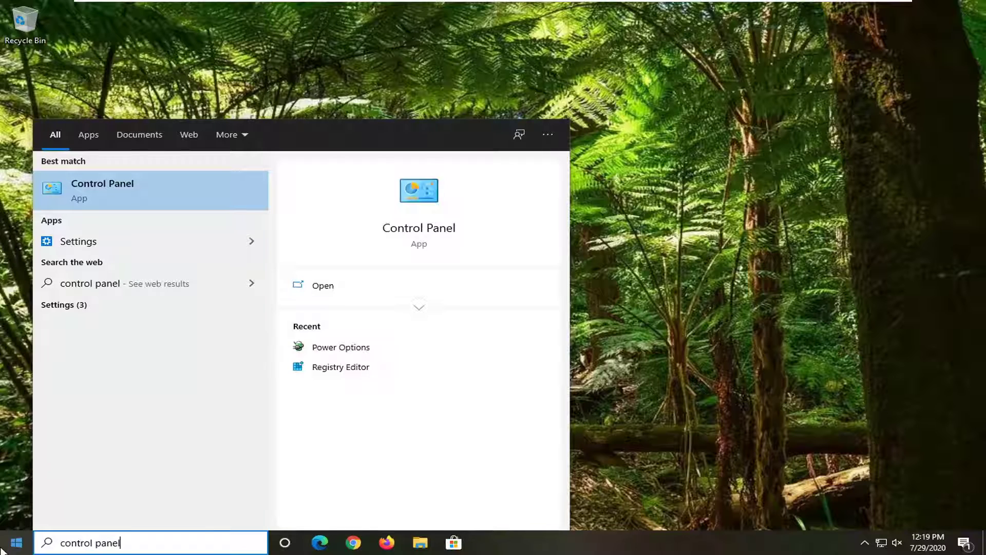
pyautogui.click(108, 194)
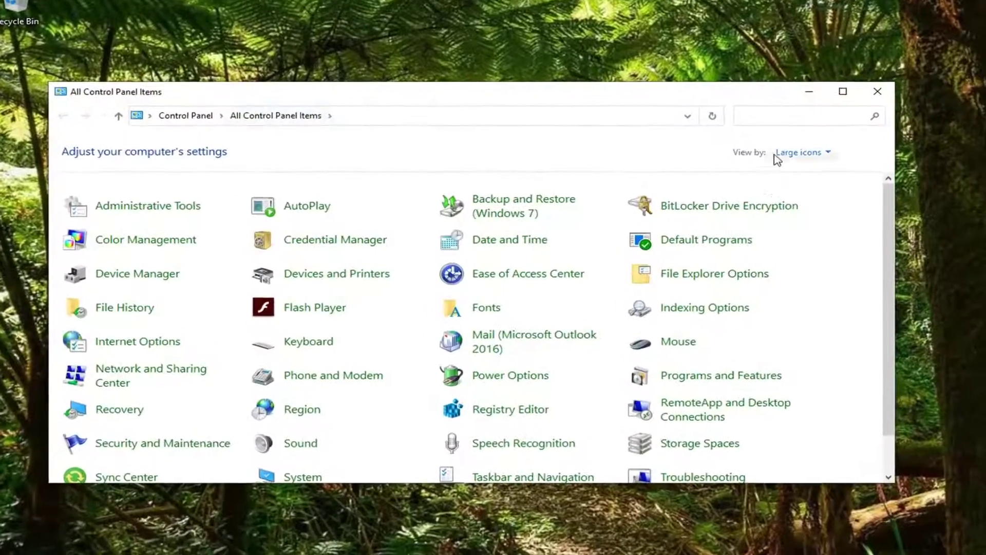
pyautogui.click(842, 154)
pyautogui.click(840, 189)
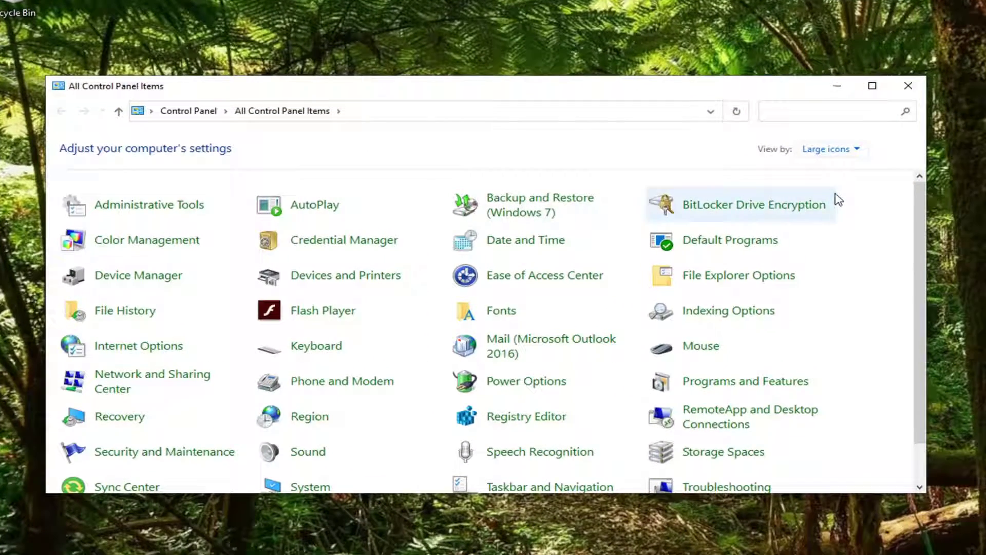
pyautogui.click(506, 386)
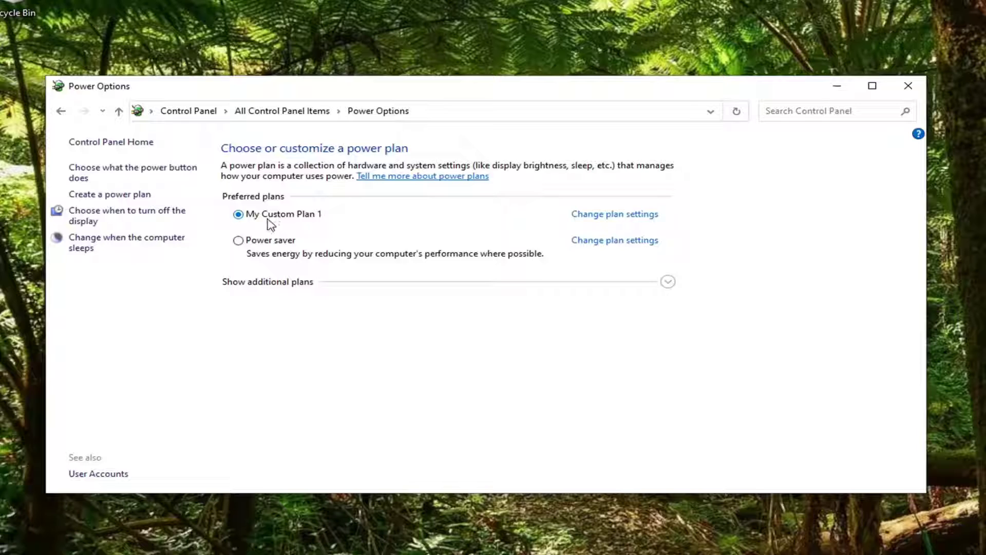
# Select Power saver, then High performance from the additional plans, and hide the extra plans.
pyautogui.click(239, 241)
pyautogui.click(250, 283)
pyautogui.click(239, 340)
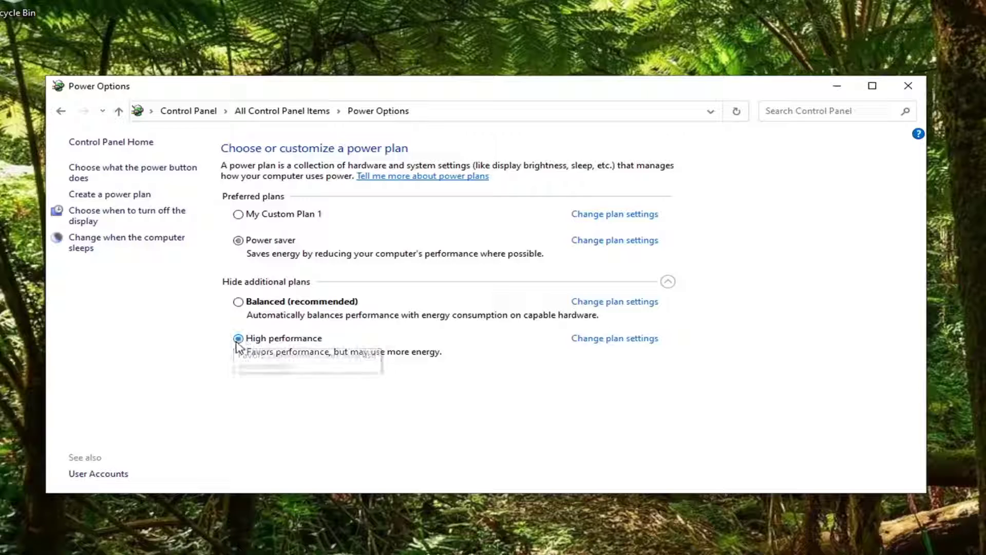
pyautogui.click(663, 286)
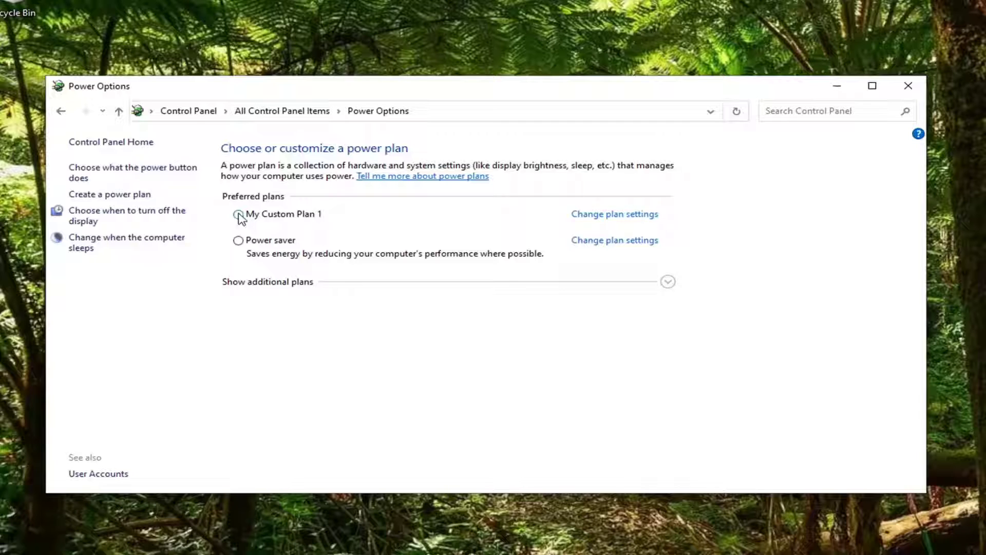
# Delete My Custom Plan 1 from its plan settings and confirm the deletion.
pyautogui.click(591, 221)
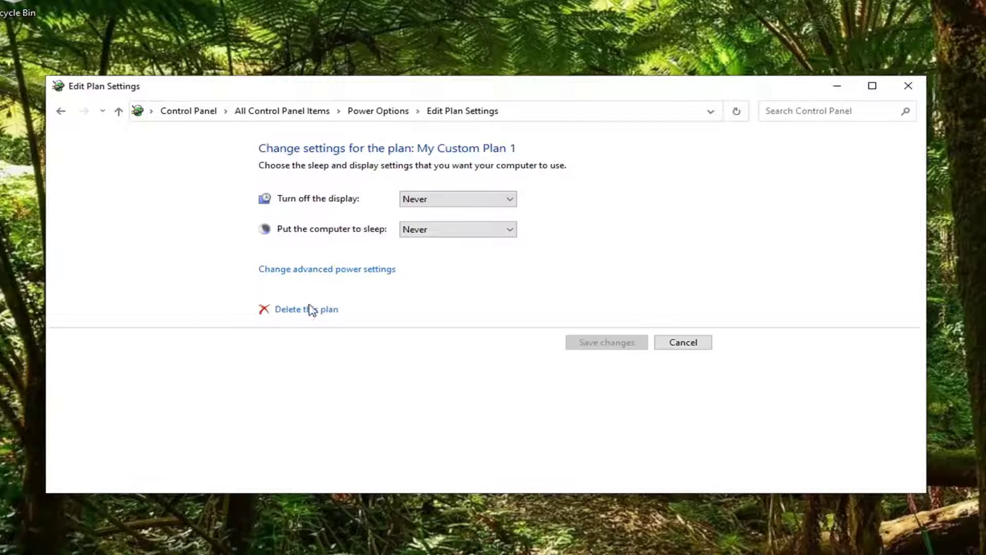
pyautogui.click(298, 312)
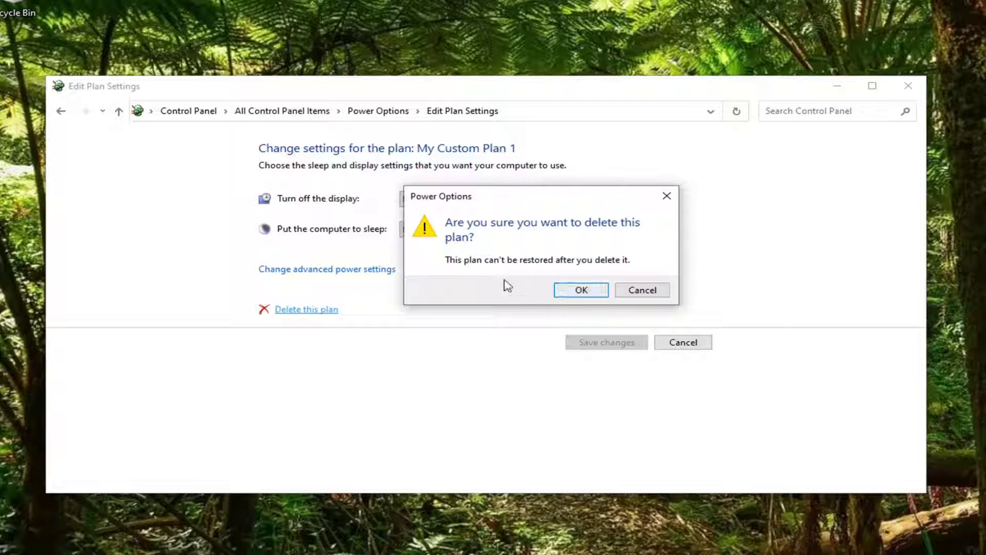
pyautogui.click(582, 292)
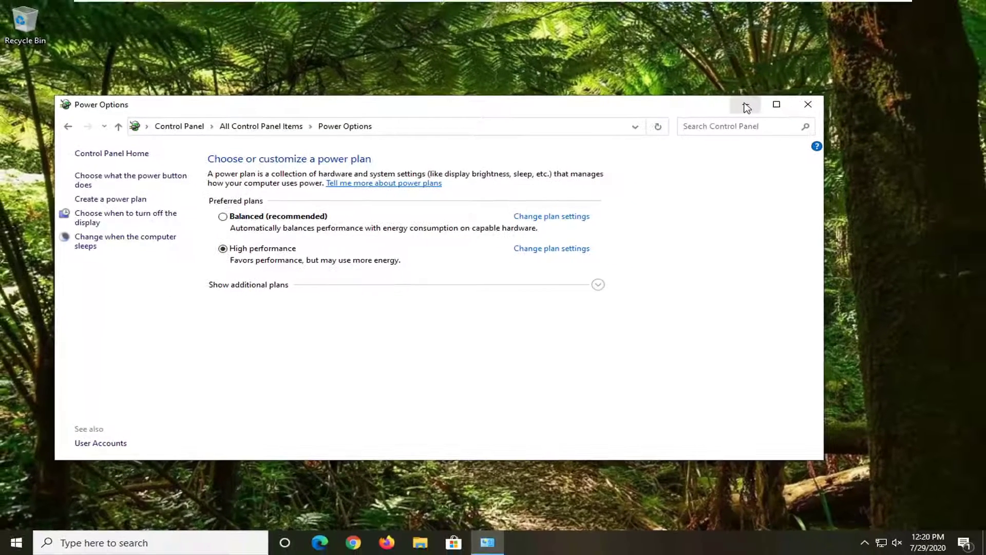
# Close the Power Options window to show the desktop.
pyautogui.click(804, 106)
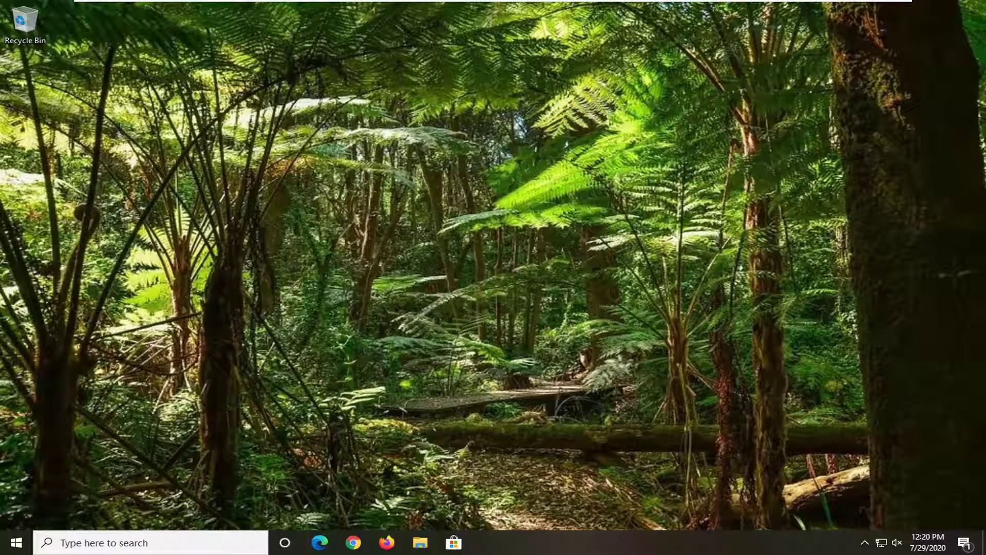